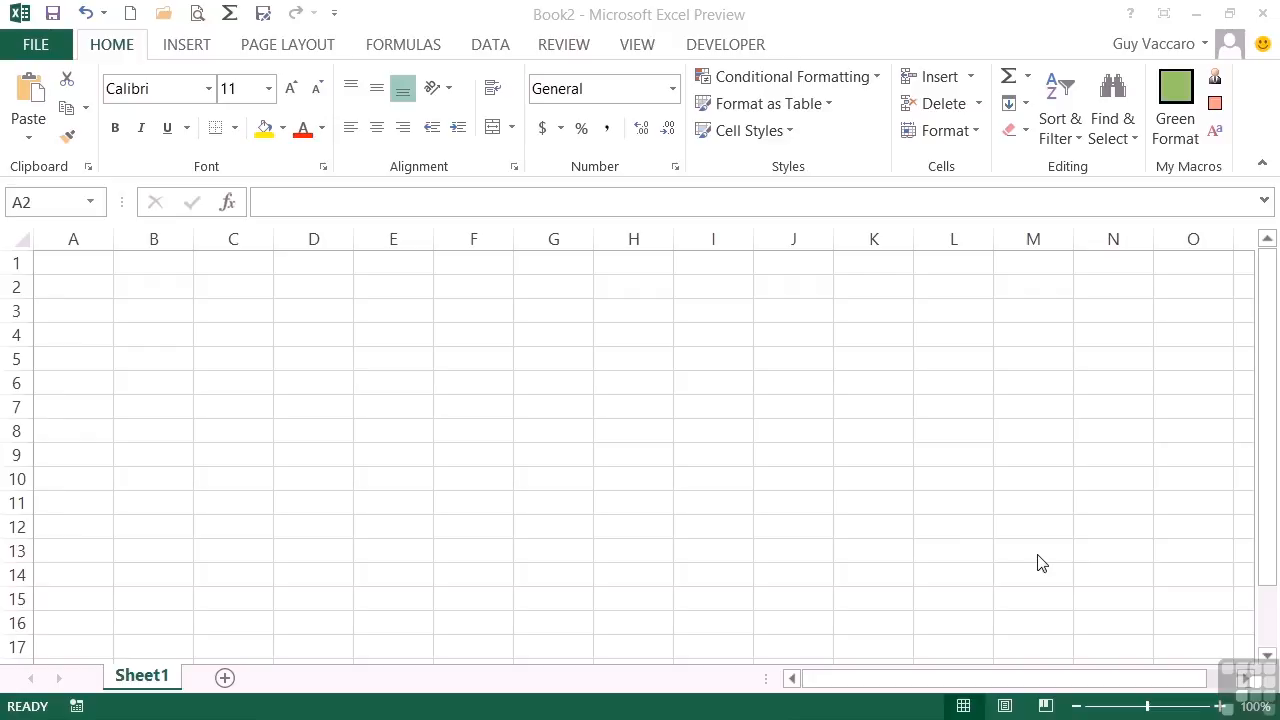
Step: Add a custom ribbon tab directly after Home in the ribbon customization options and name it Macros
click(46, 52)
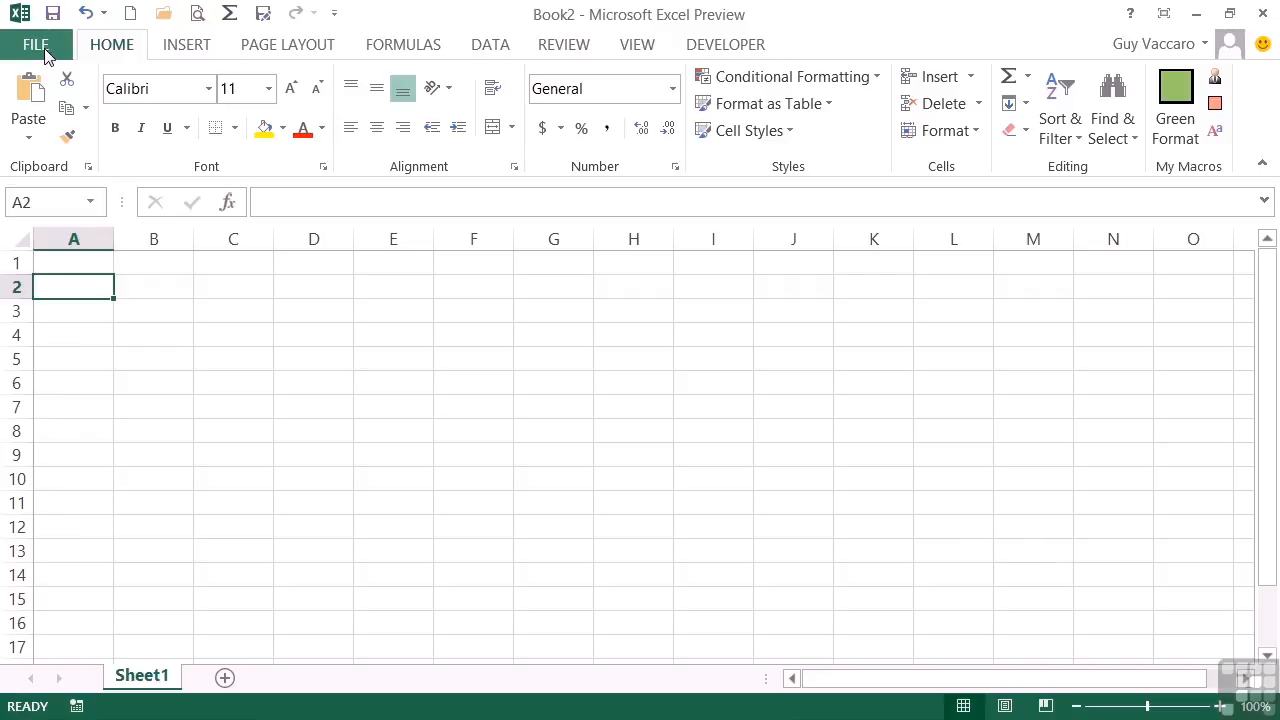
click(45, 52)
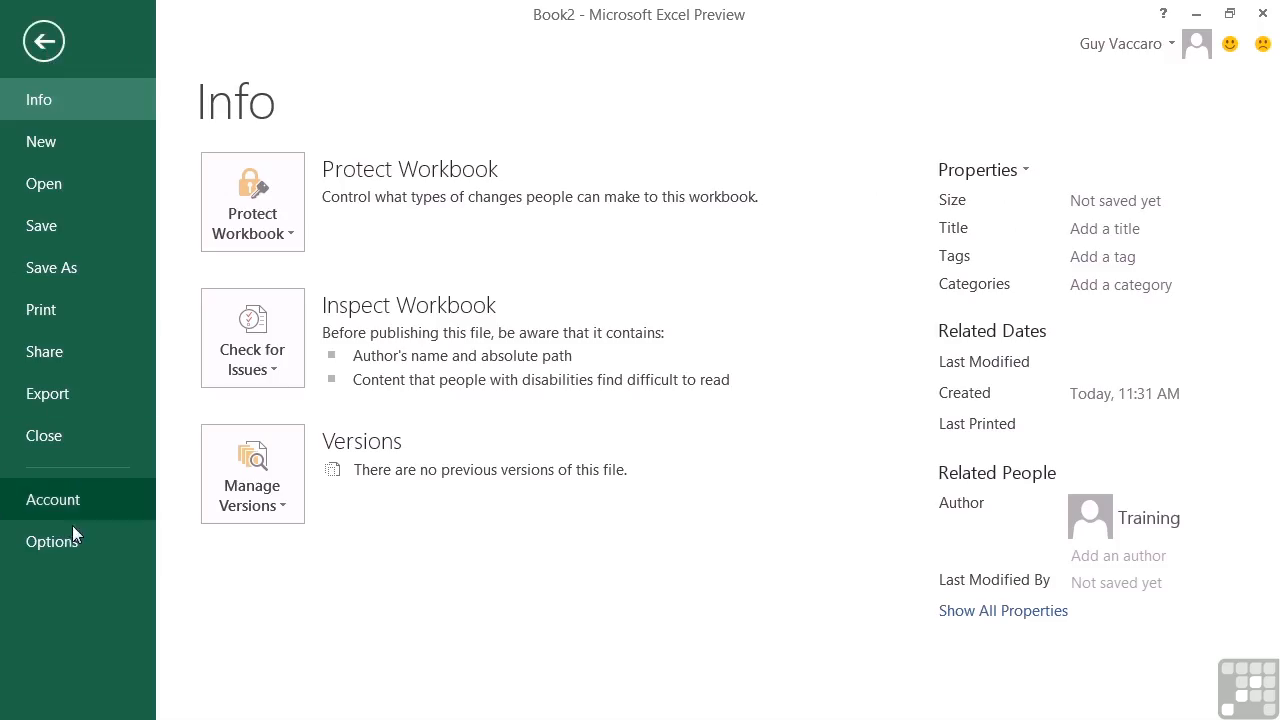
click(80, 541)
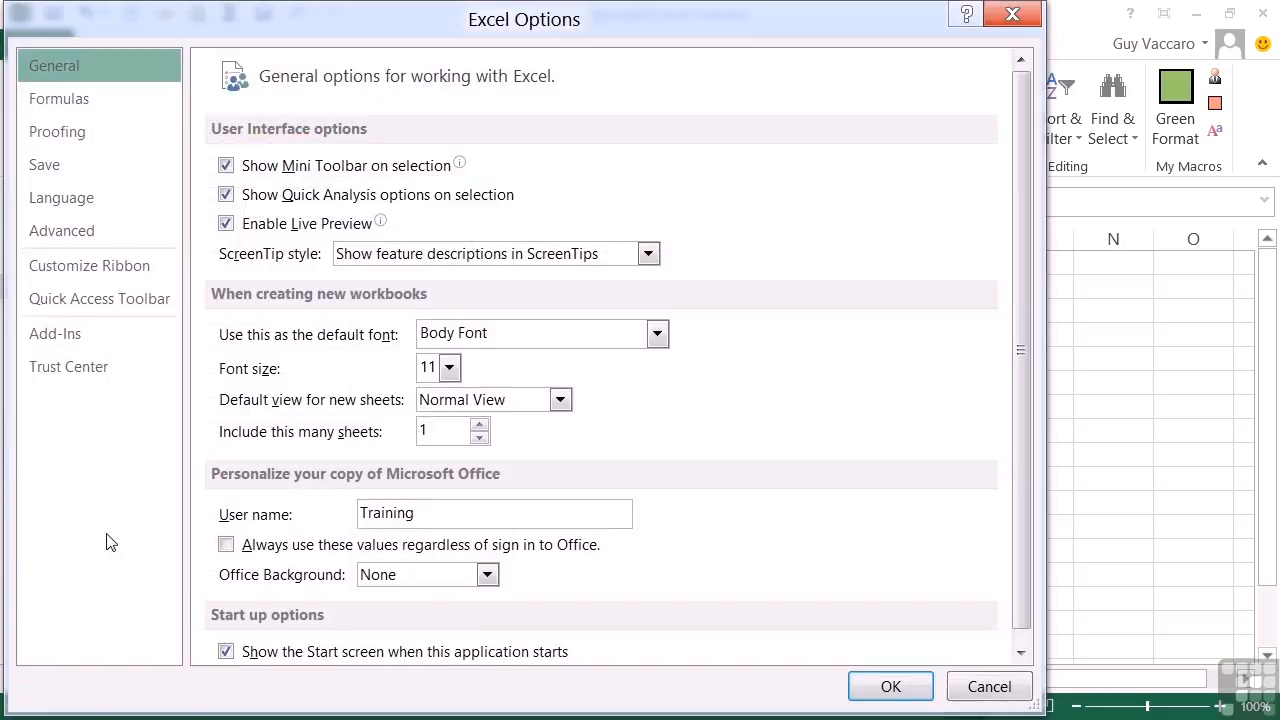
click(96, 268)
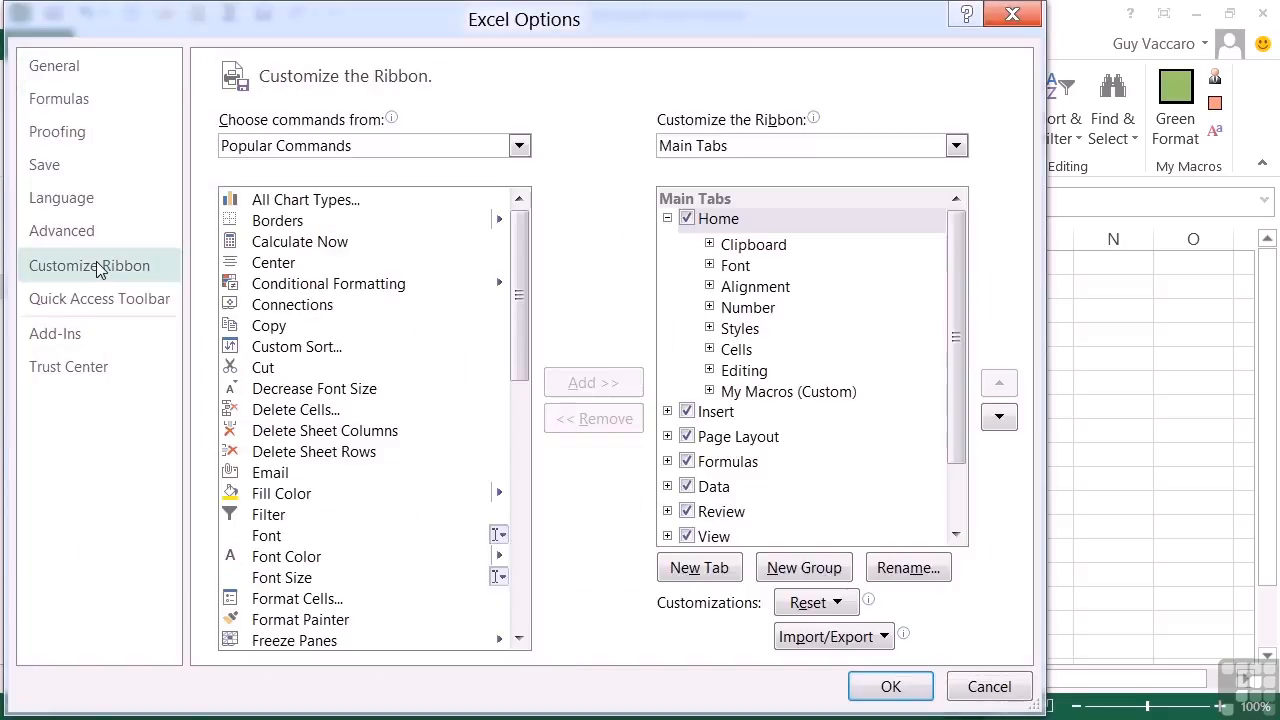
click(668, 219)
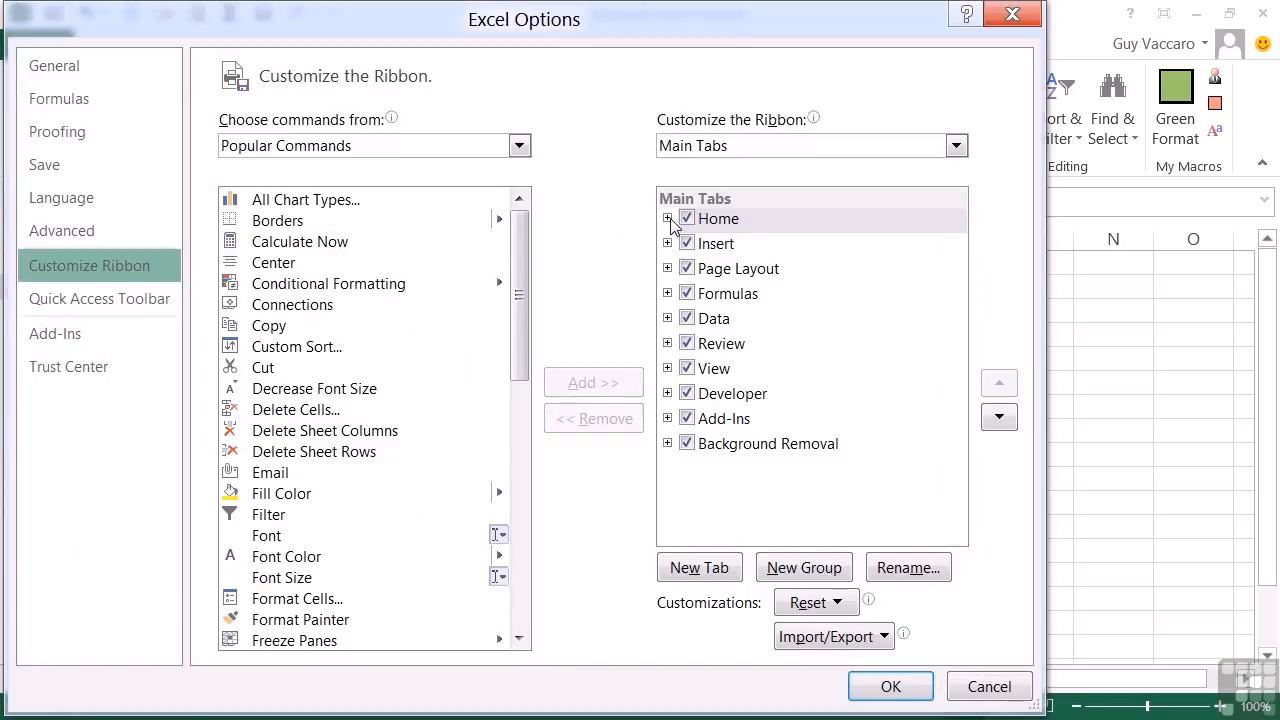
click(700, 568)
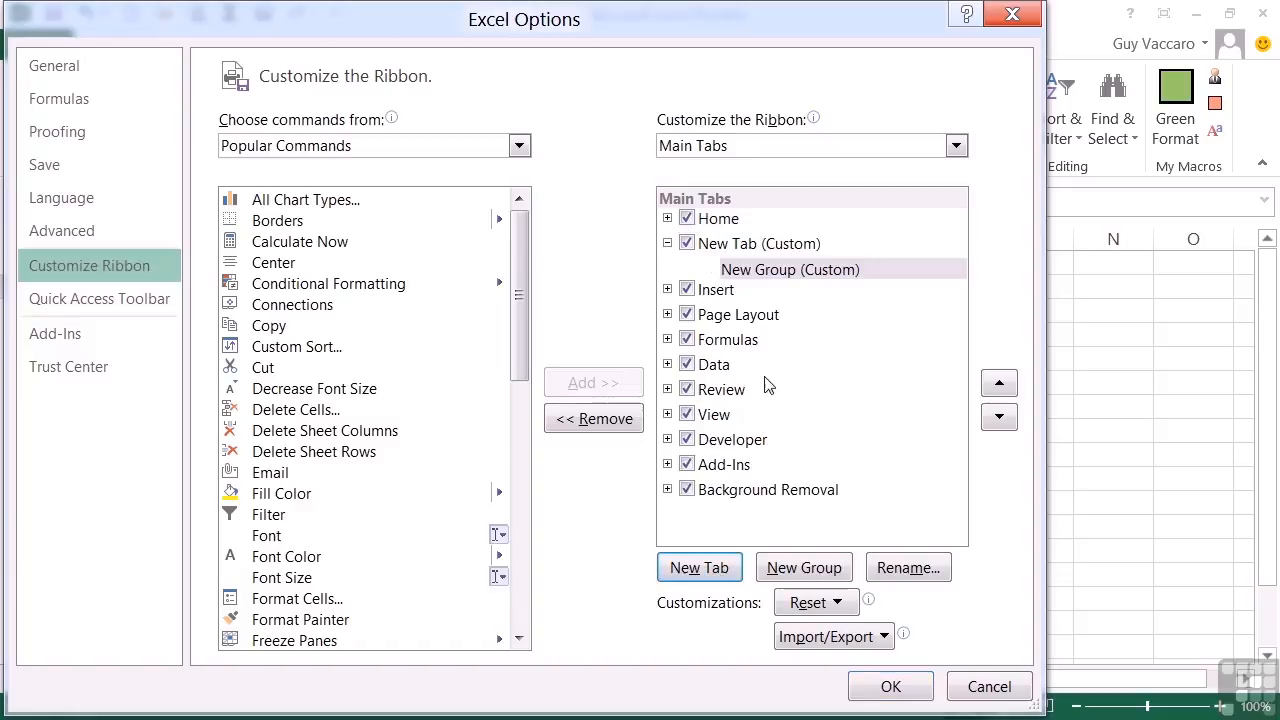
click(757, 247)
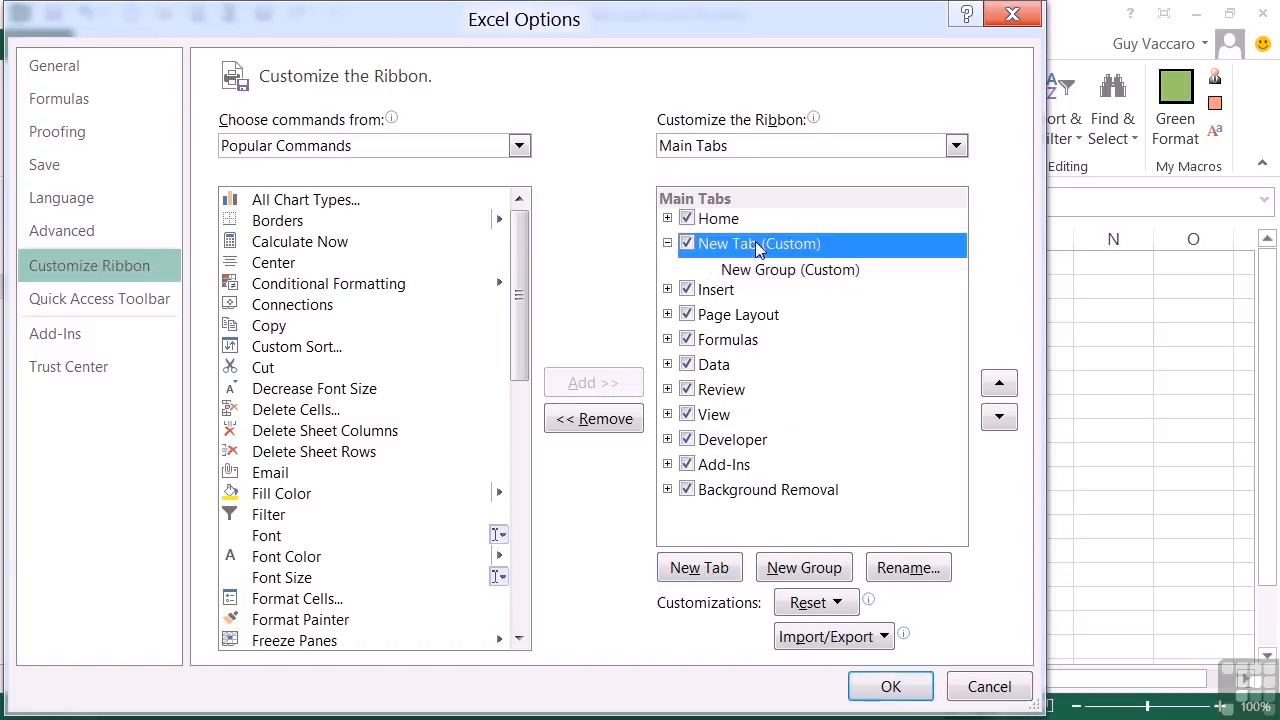
click(927, 568)
text(Macros)
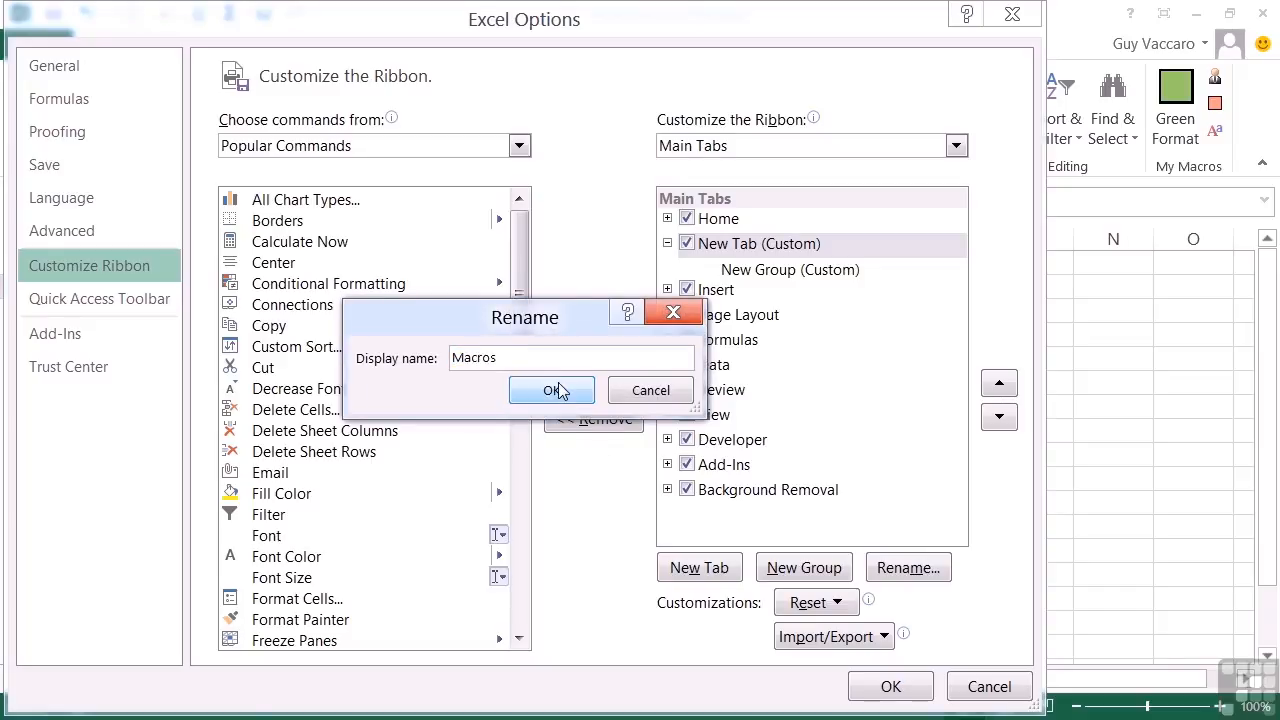
click(556, 390)
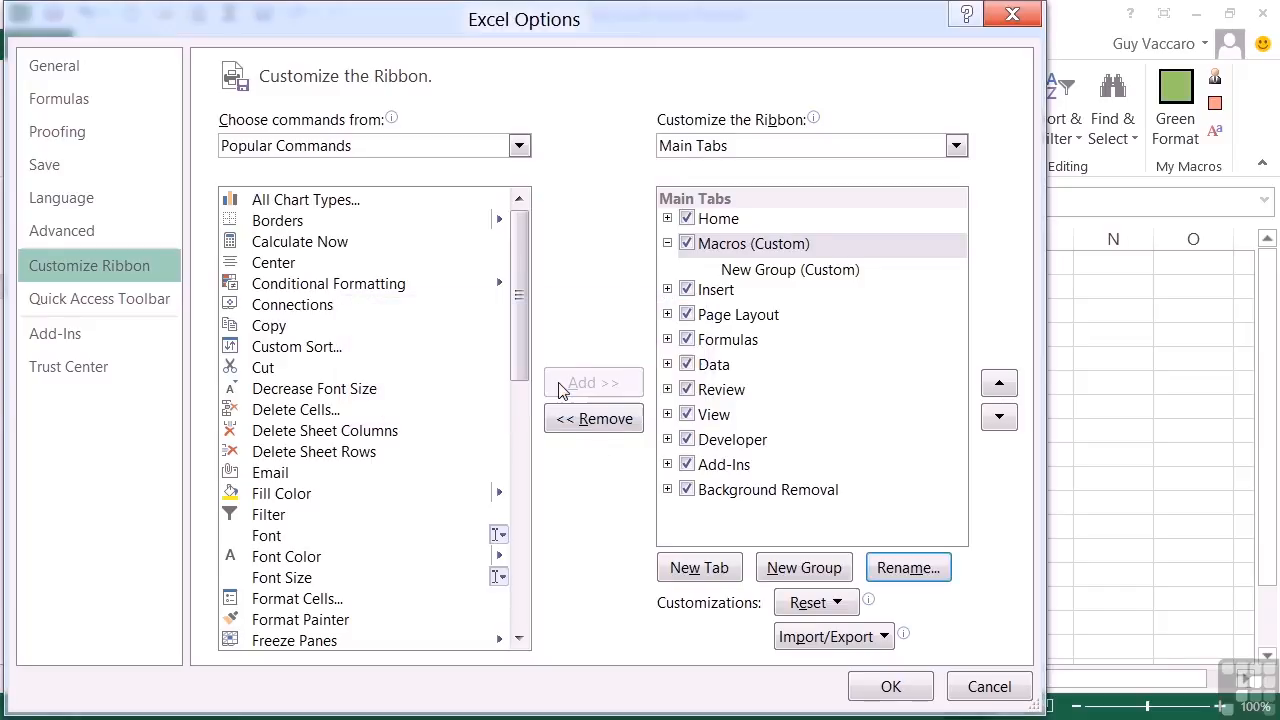
Step: Rename the new custom group under the Macros tab as Formatting
click(785, 270)
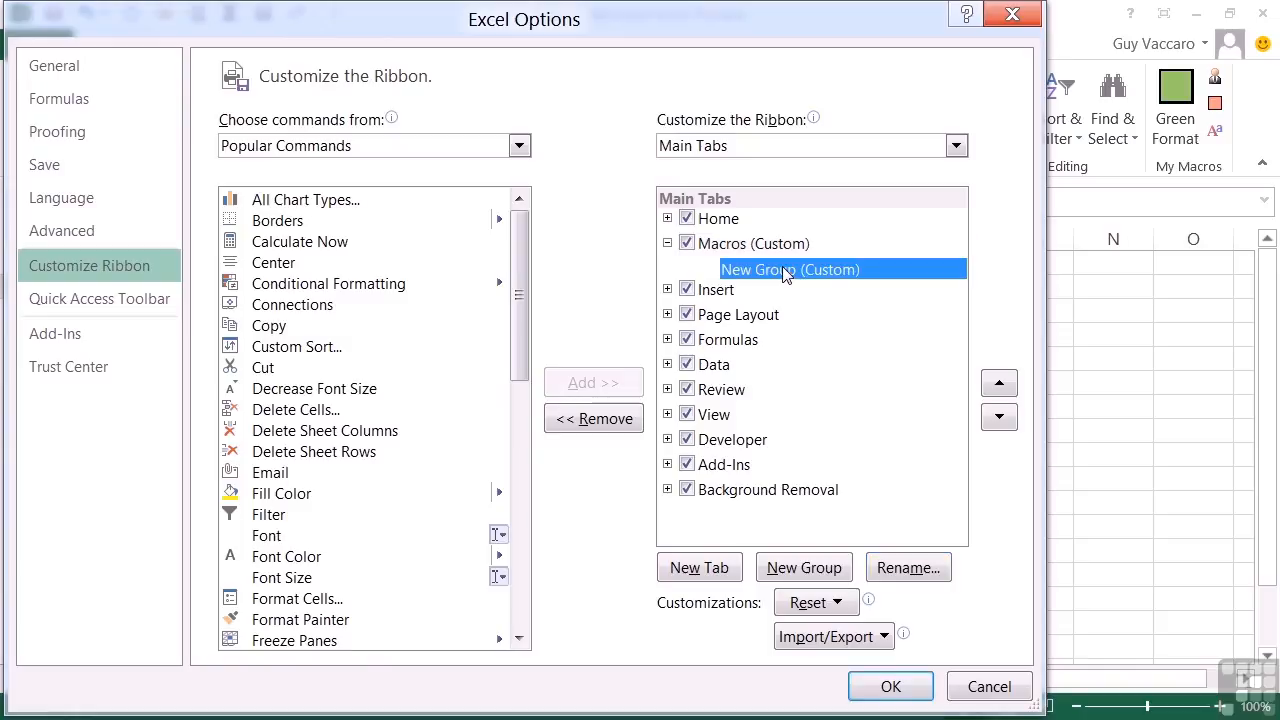
click(918, 568)
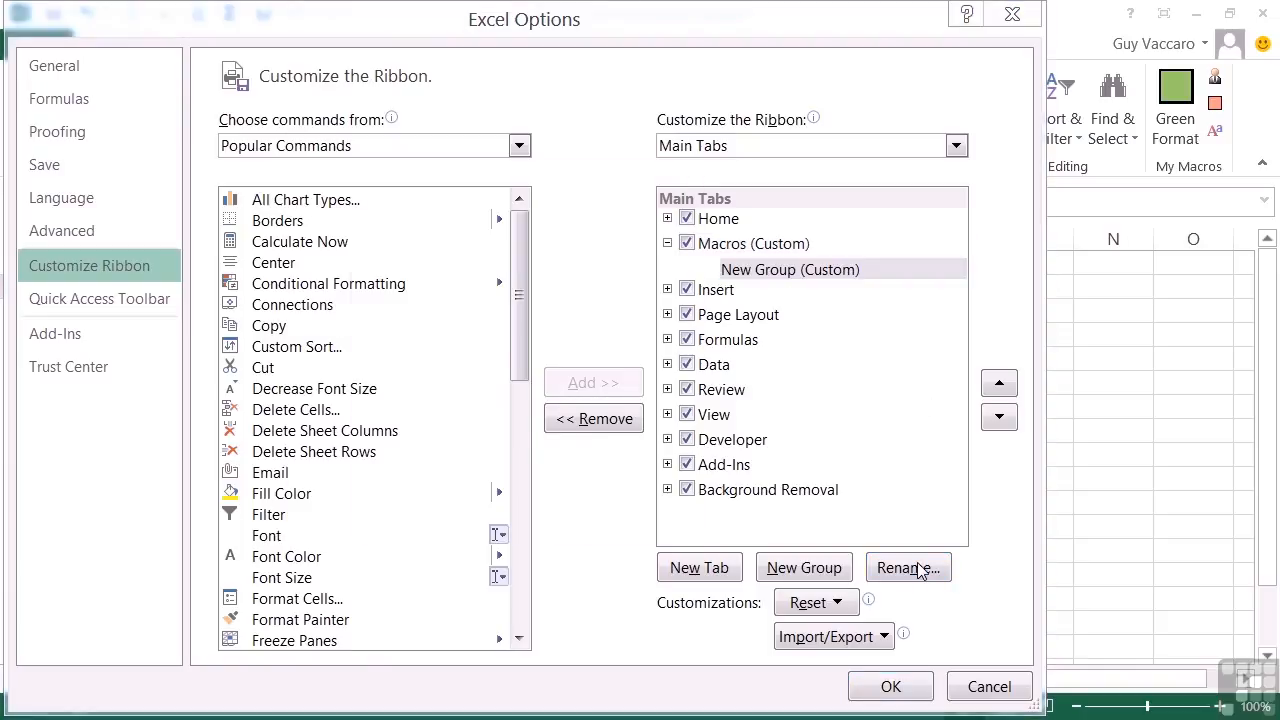
text(Formatting)
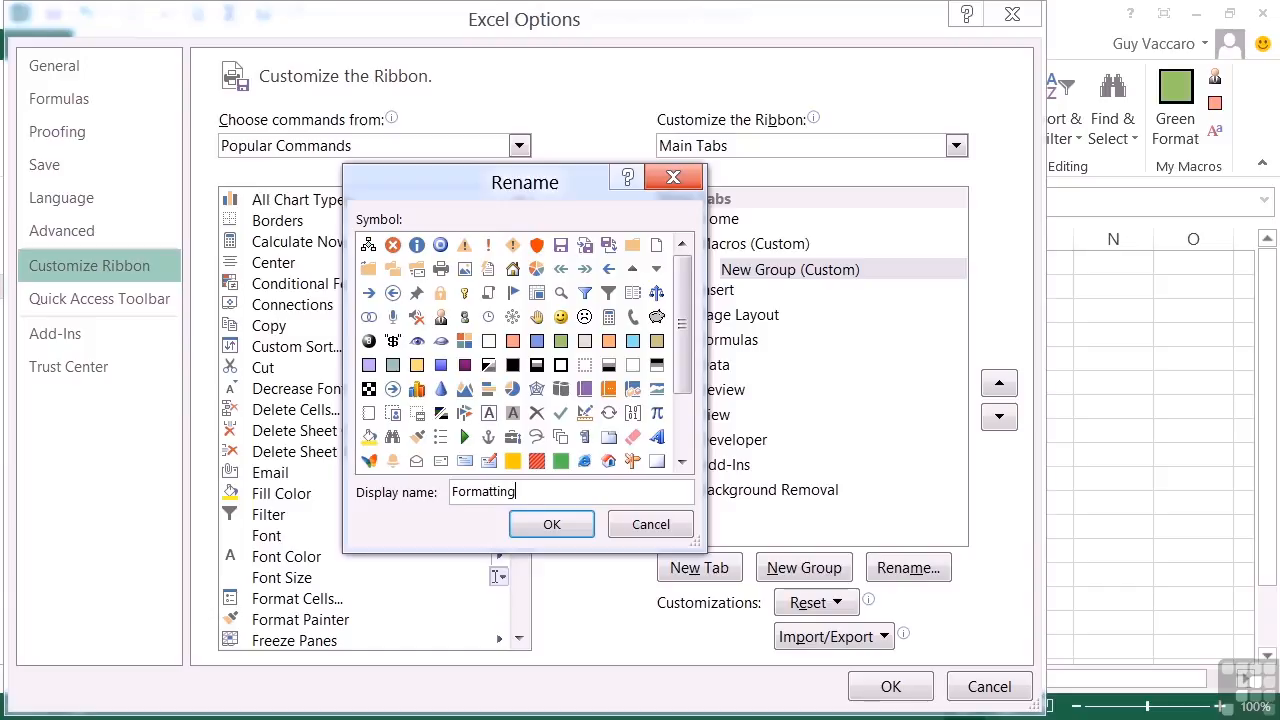
click(551, 527)
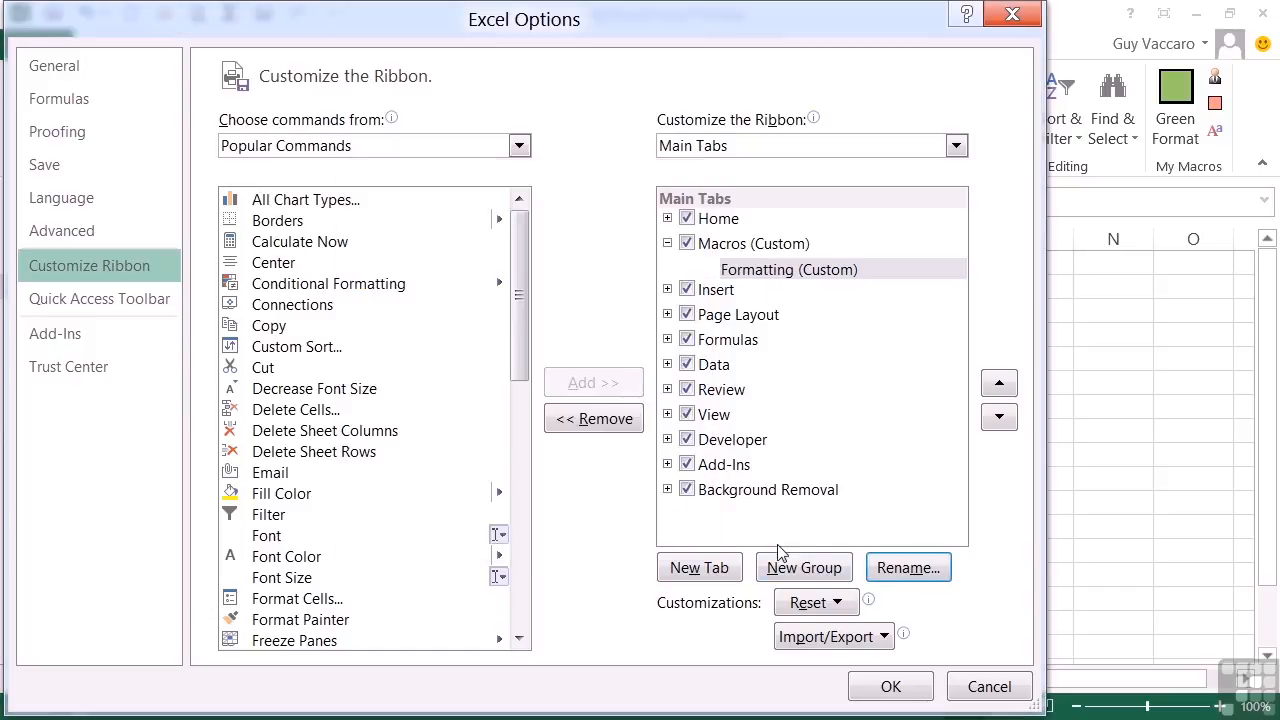
Step: Add a second custom group to the Macros tab and name it Actions
click(802, 568)
click(906, 570)
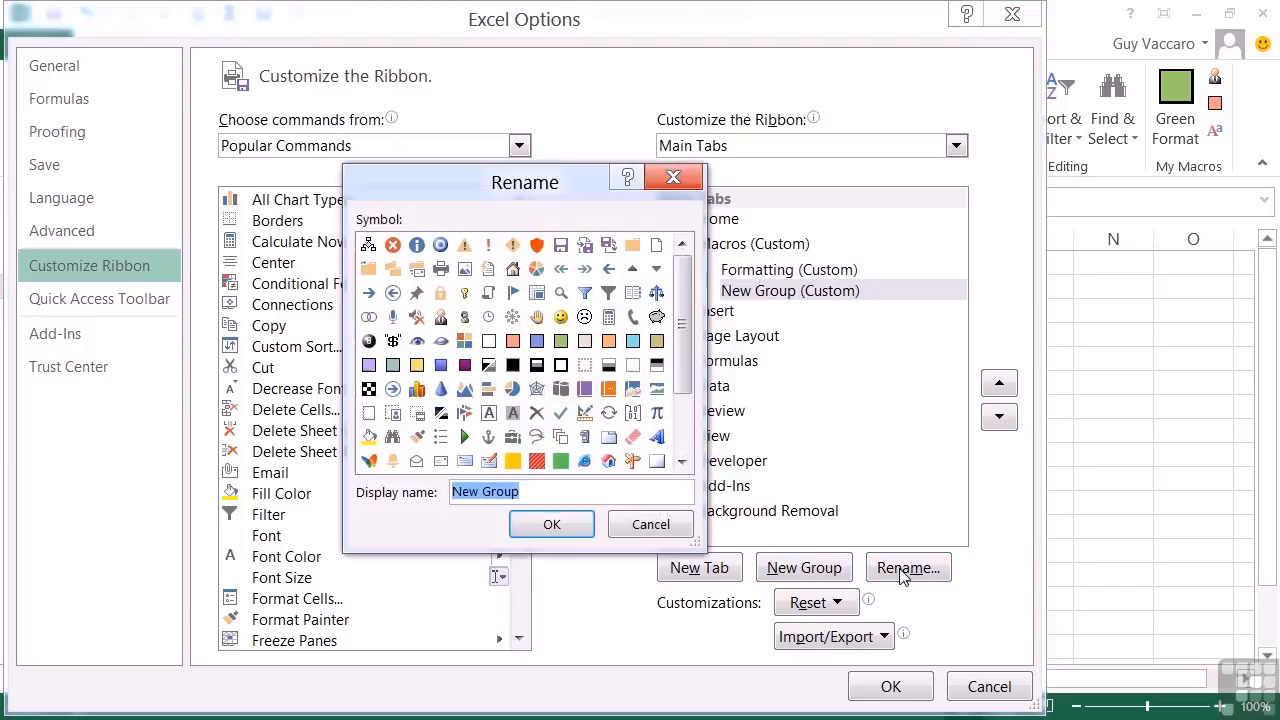
text(Actions)
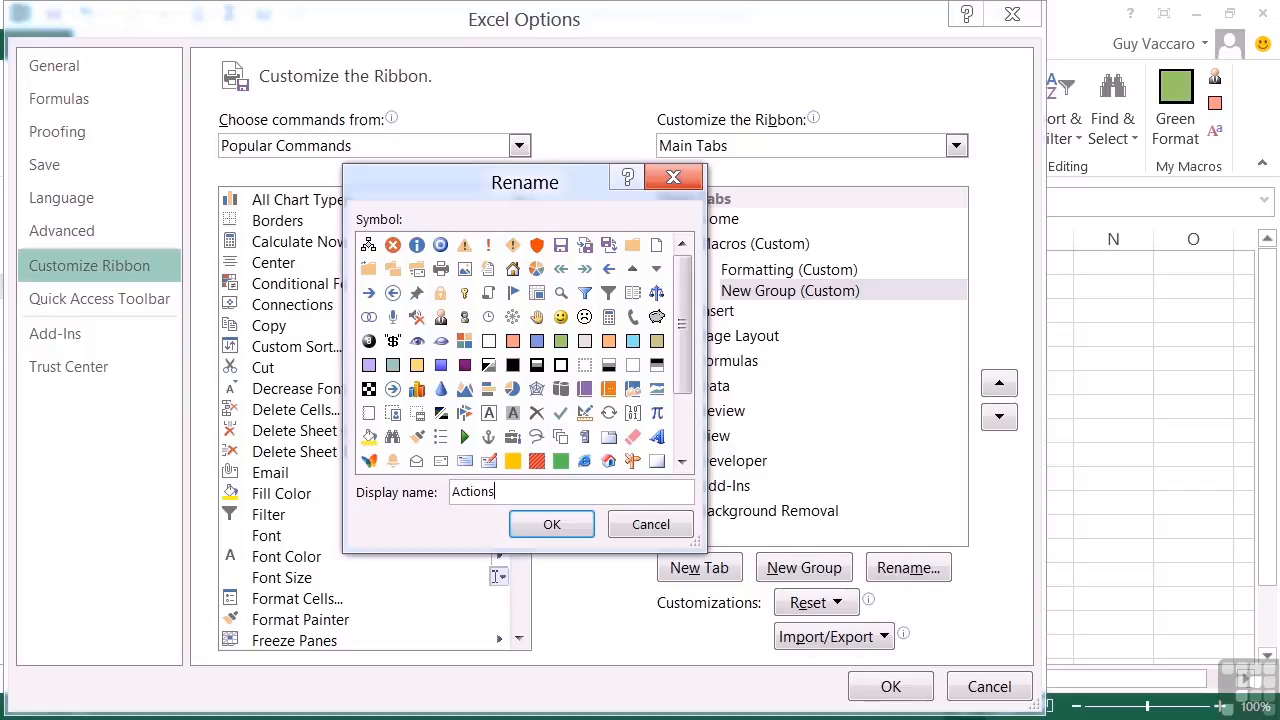
key(Return)
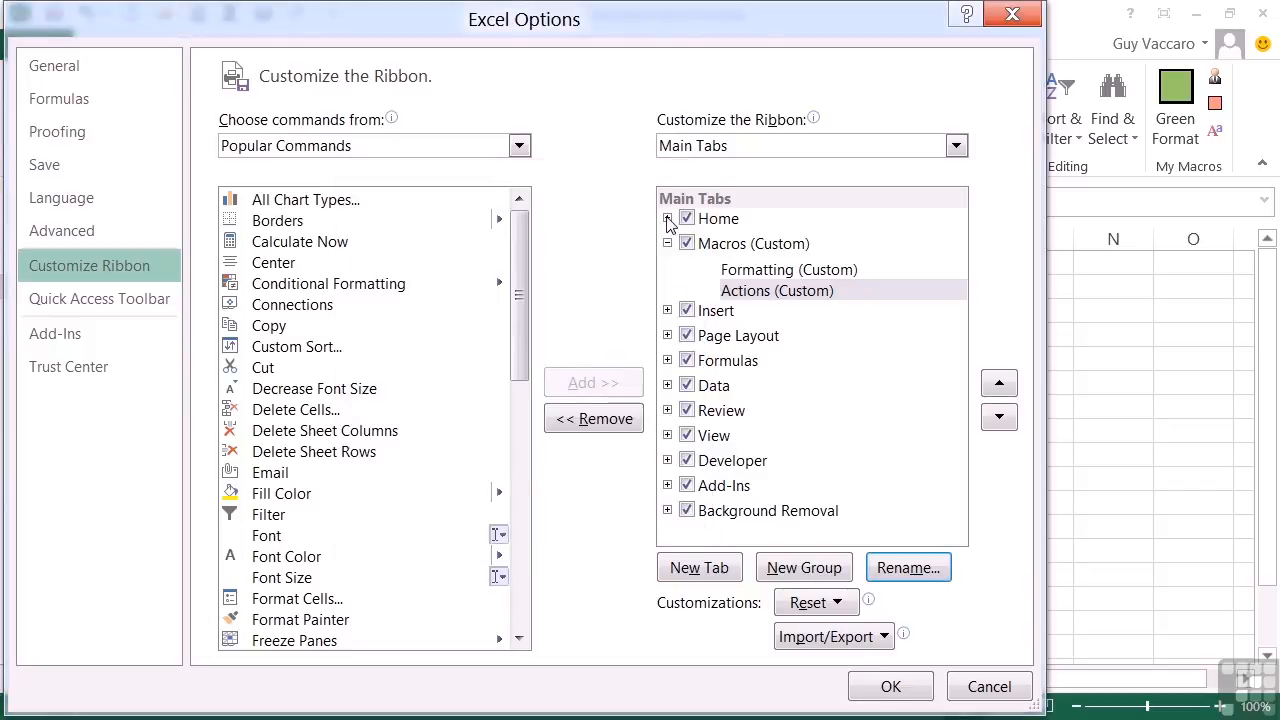
Step: Move the Green Format and Red Format commands from Home's My Macros group into the Formatting group, with Red Format first
click(667, 218)
click(709, 391)
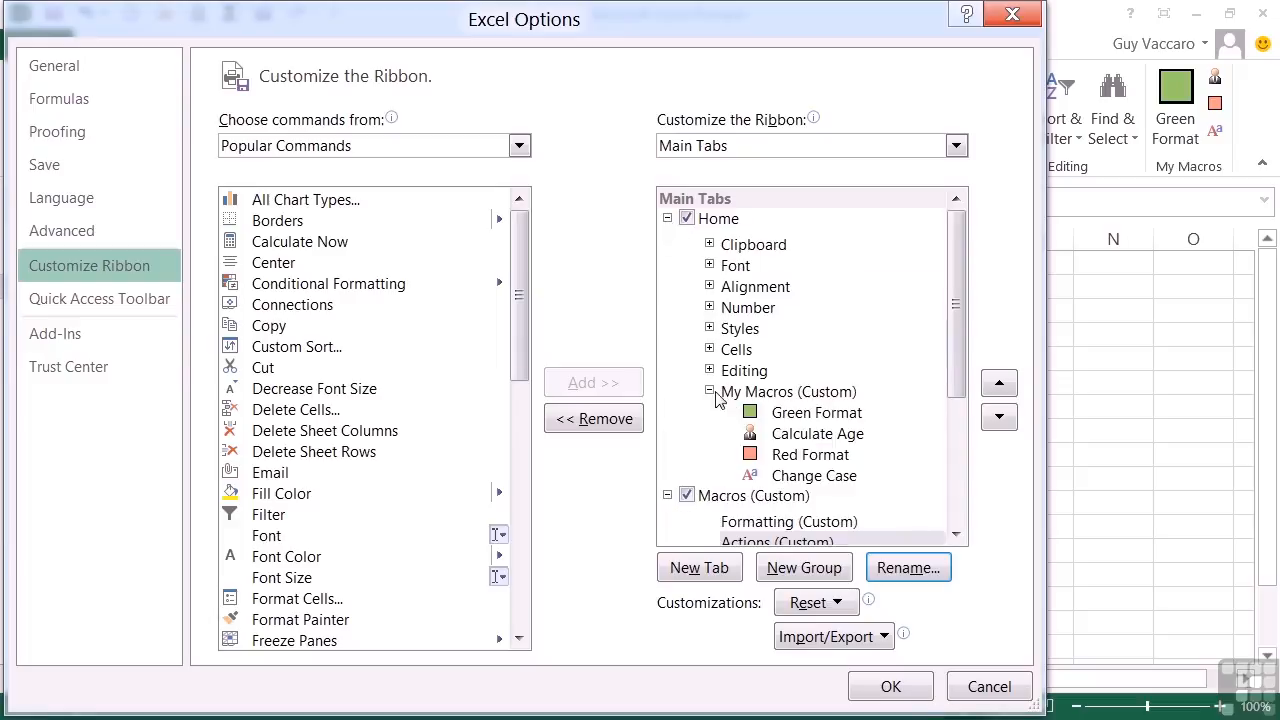
drag(957, 390, 960, 452)
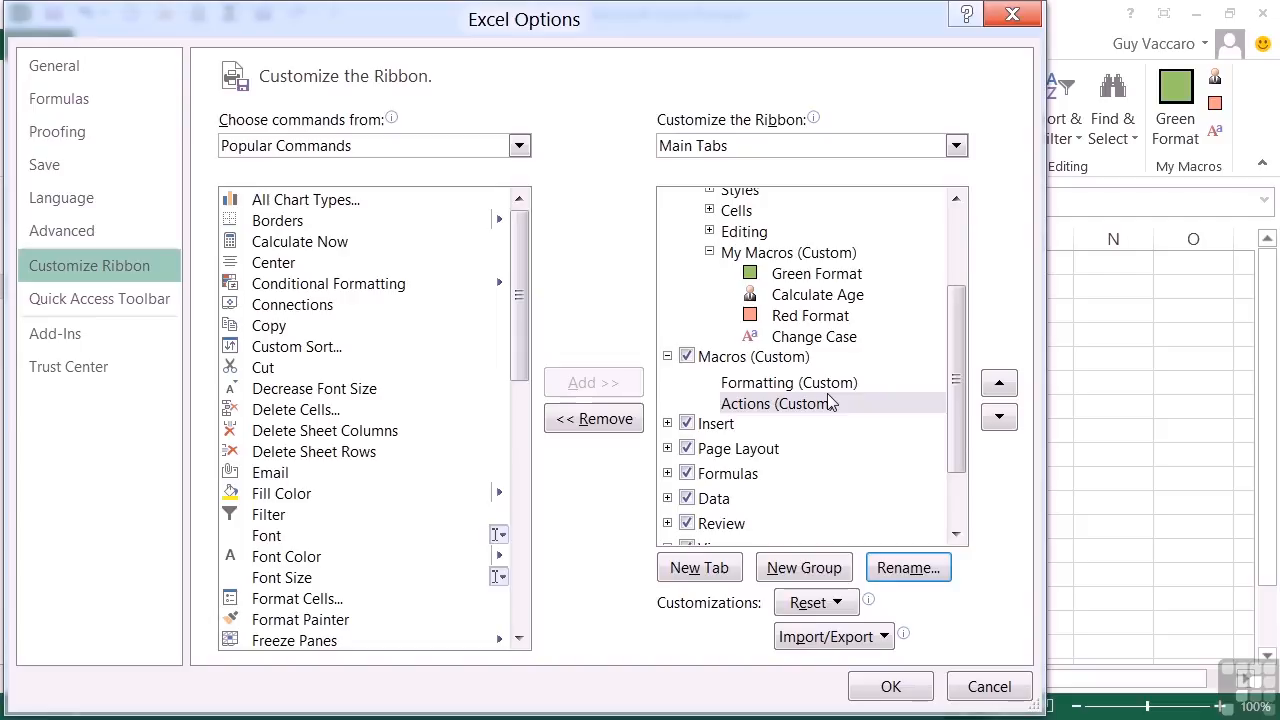
drag(803, 280, 790, 390)
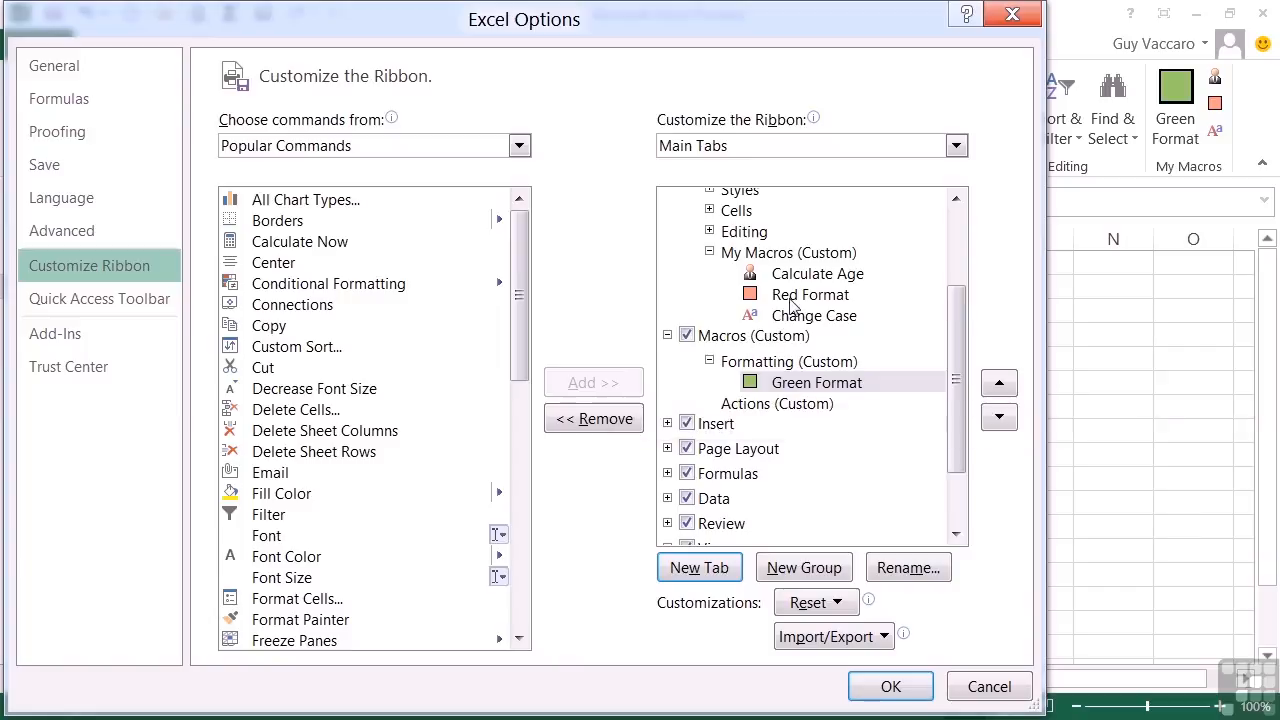
drag(812, 287, 815, 376)
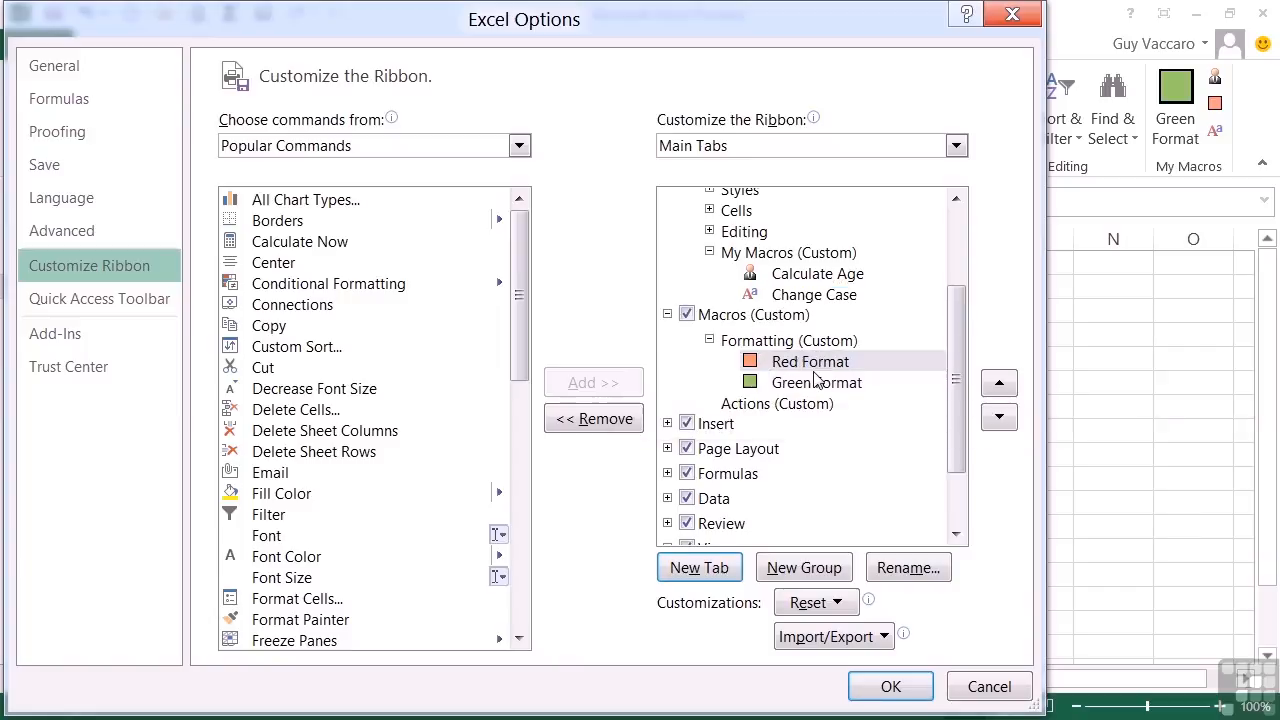
Step: Move Change Case and Calculate Age from My Macros into the Actions group, apply the ribbon changes and show the Macros tab
drag(818, 295, 805, 412)
drag(817, 280, 820, 392)
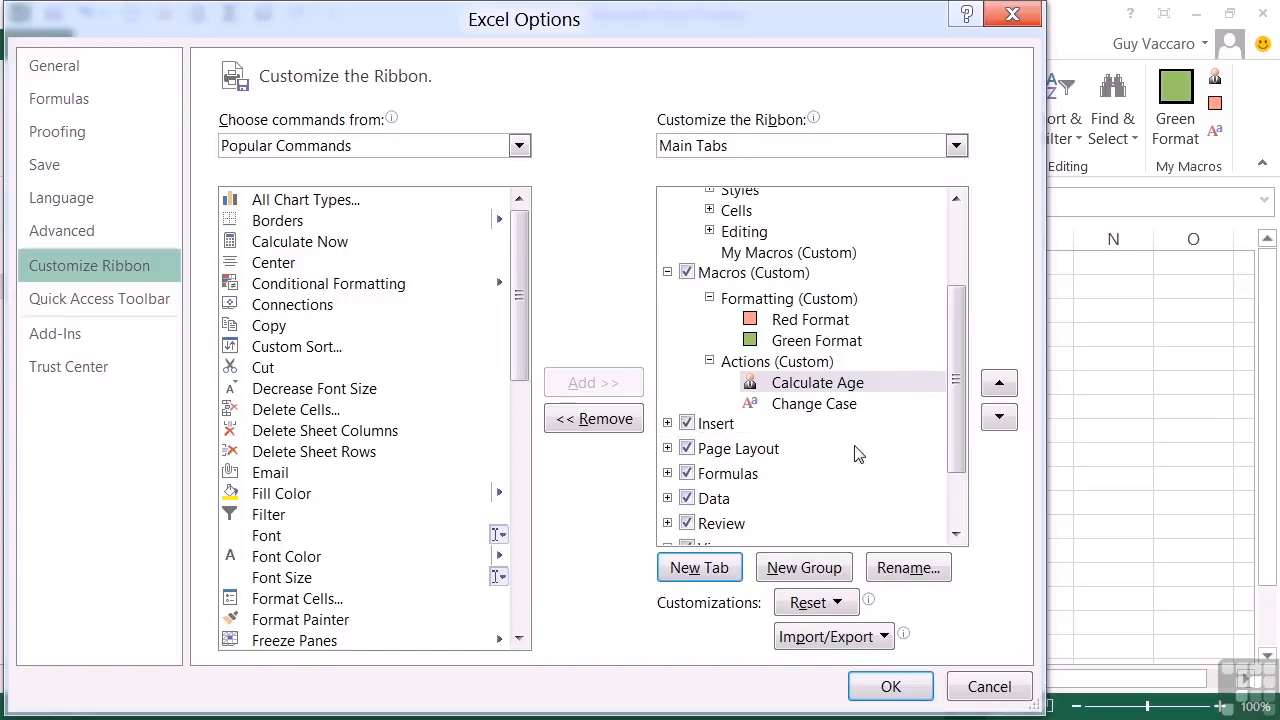
click(898, 688)
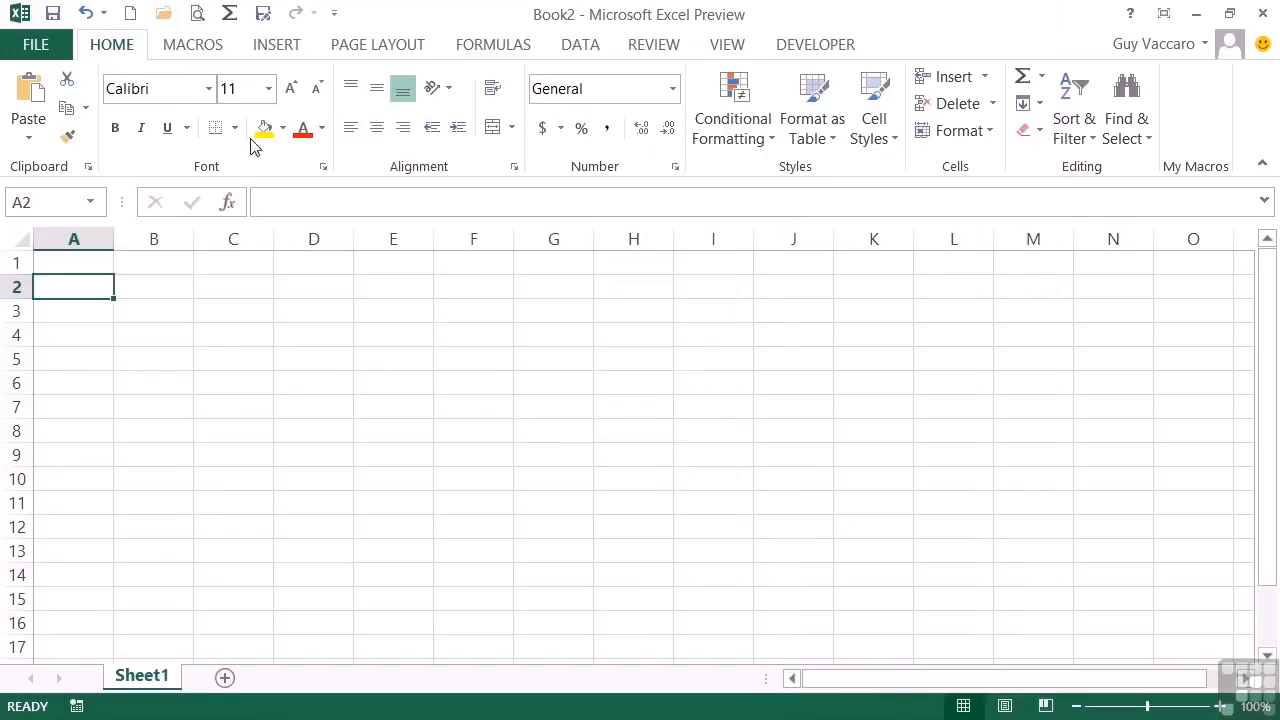
click(196, 50)
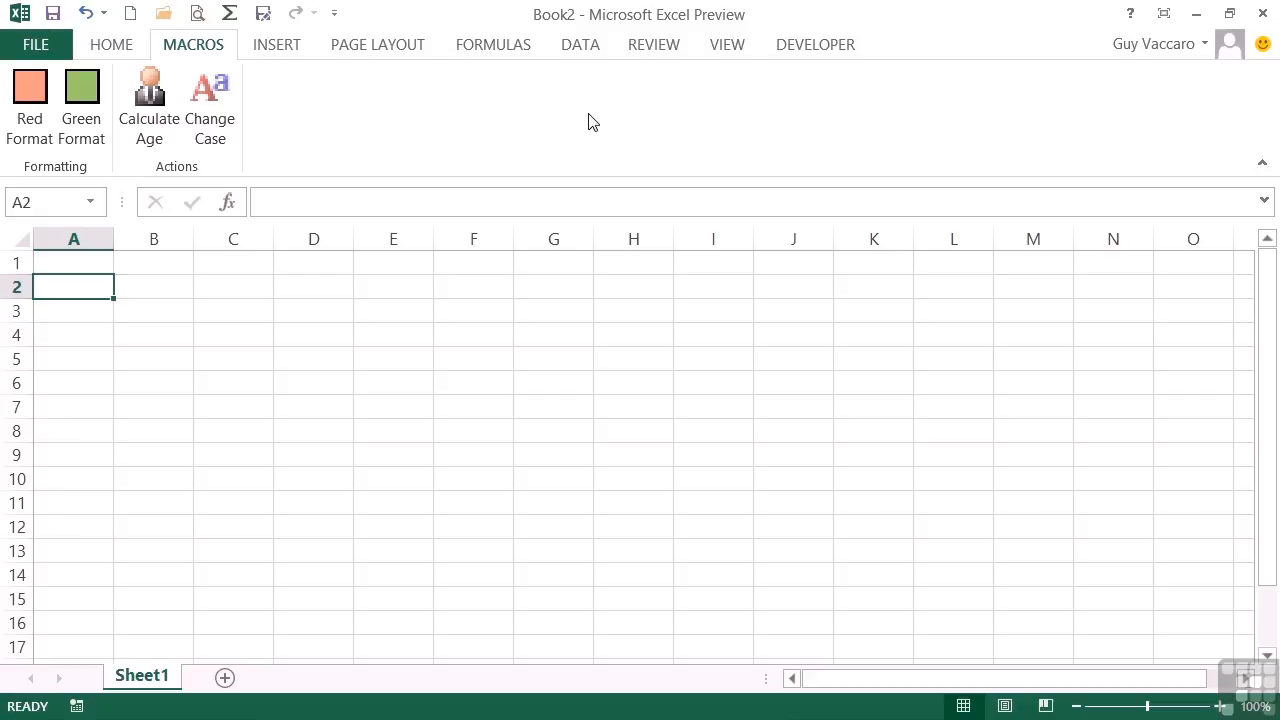
Step: Export all customizations to Documents, naming the file with the owner's first name followed by ExcelRibbonCustomizations.exportedUI
click(36, 48)
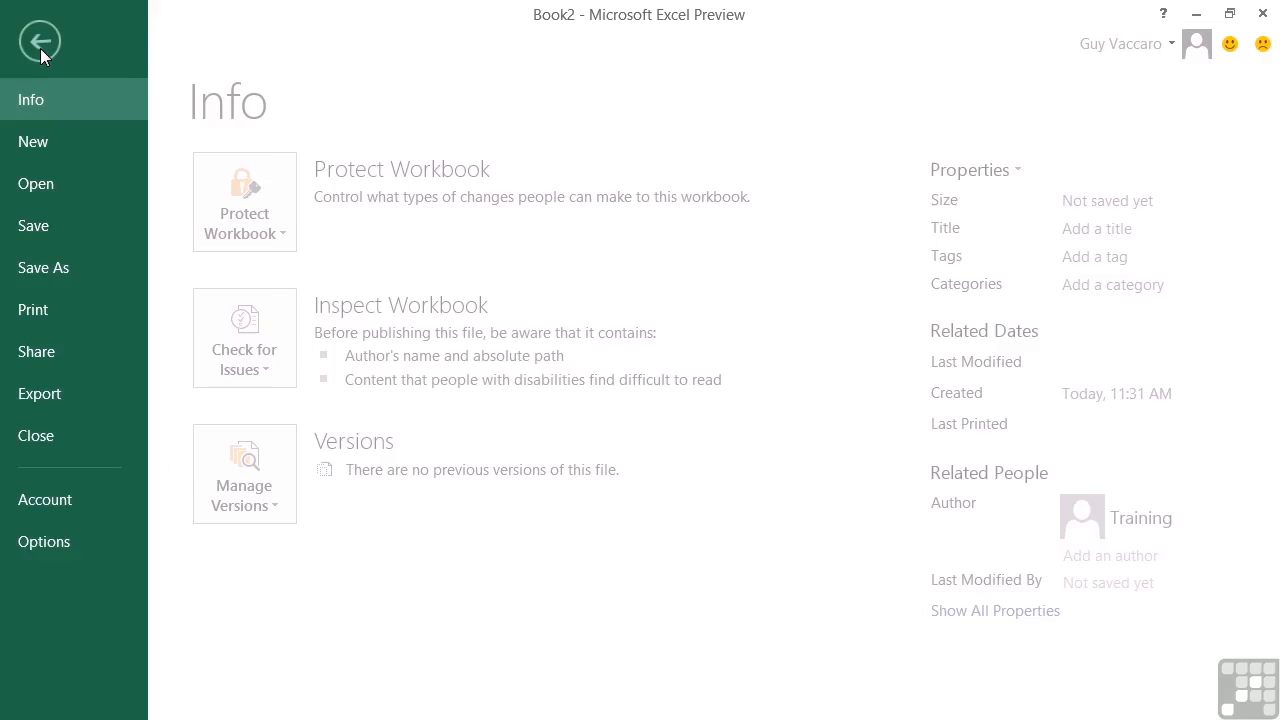
click(79, 541)
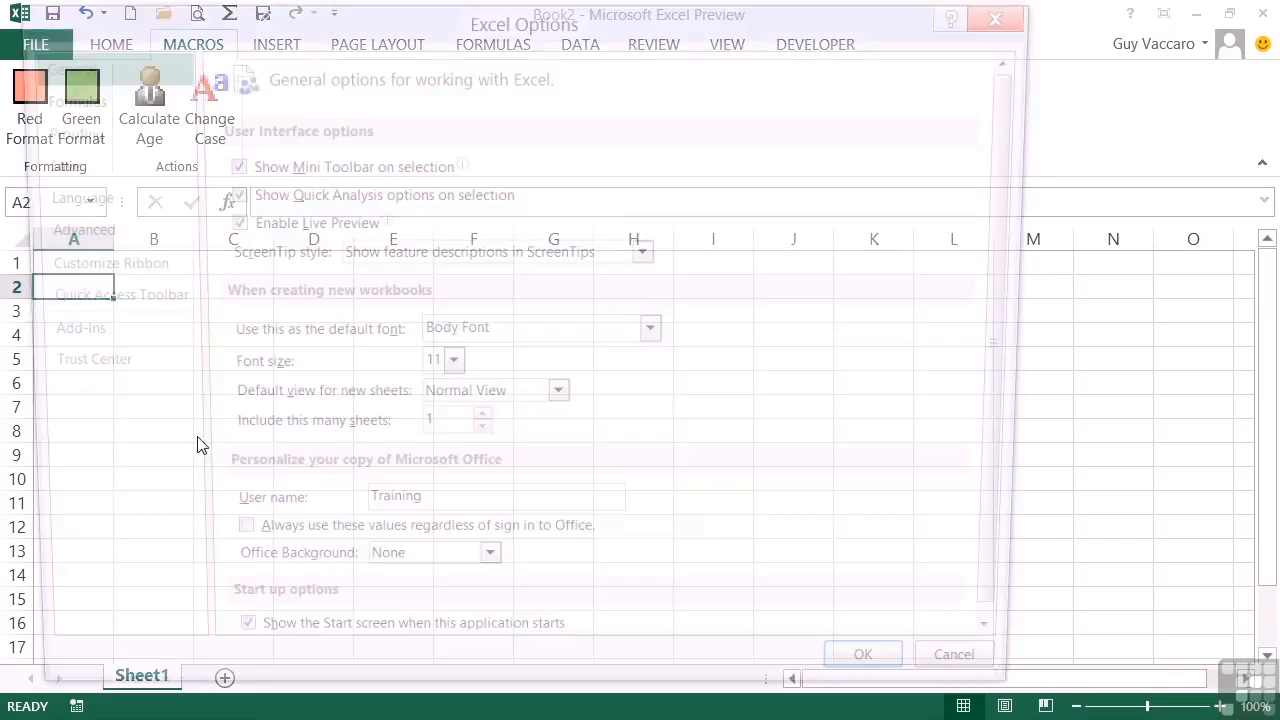
click(100, 268)
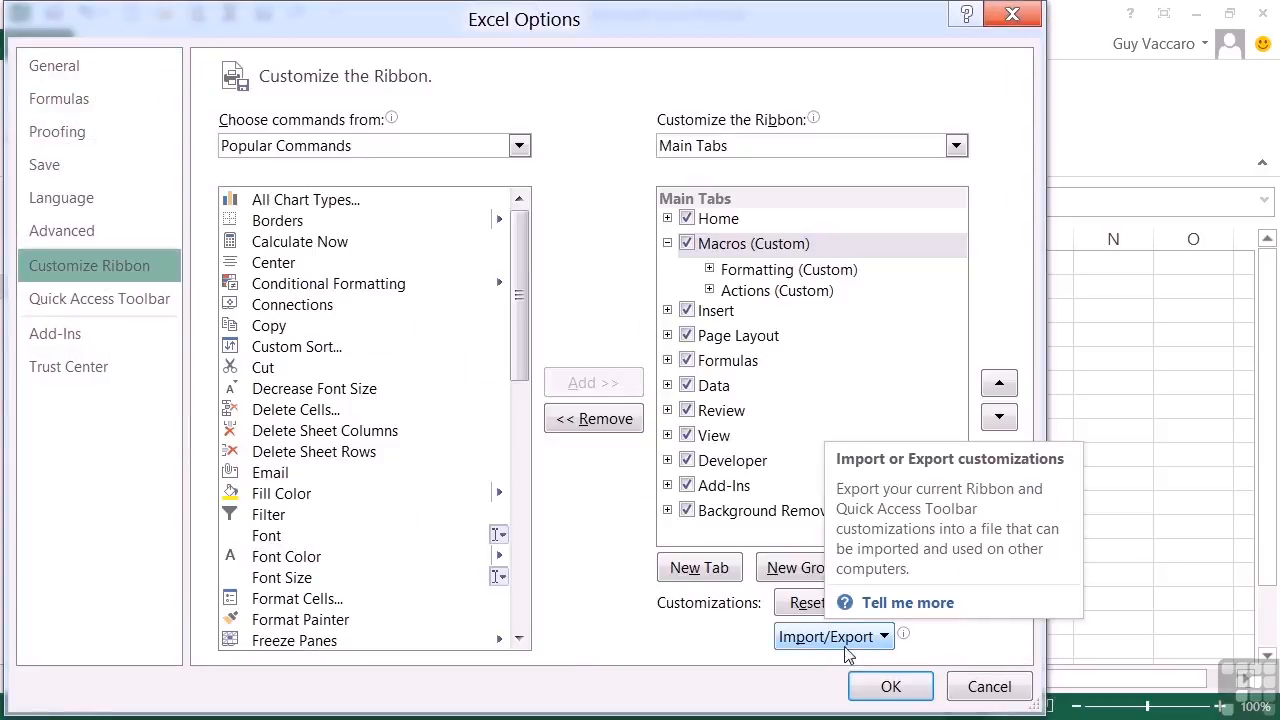
click(880, 640)
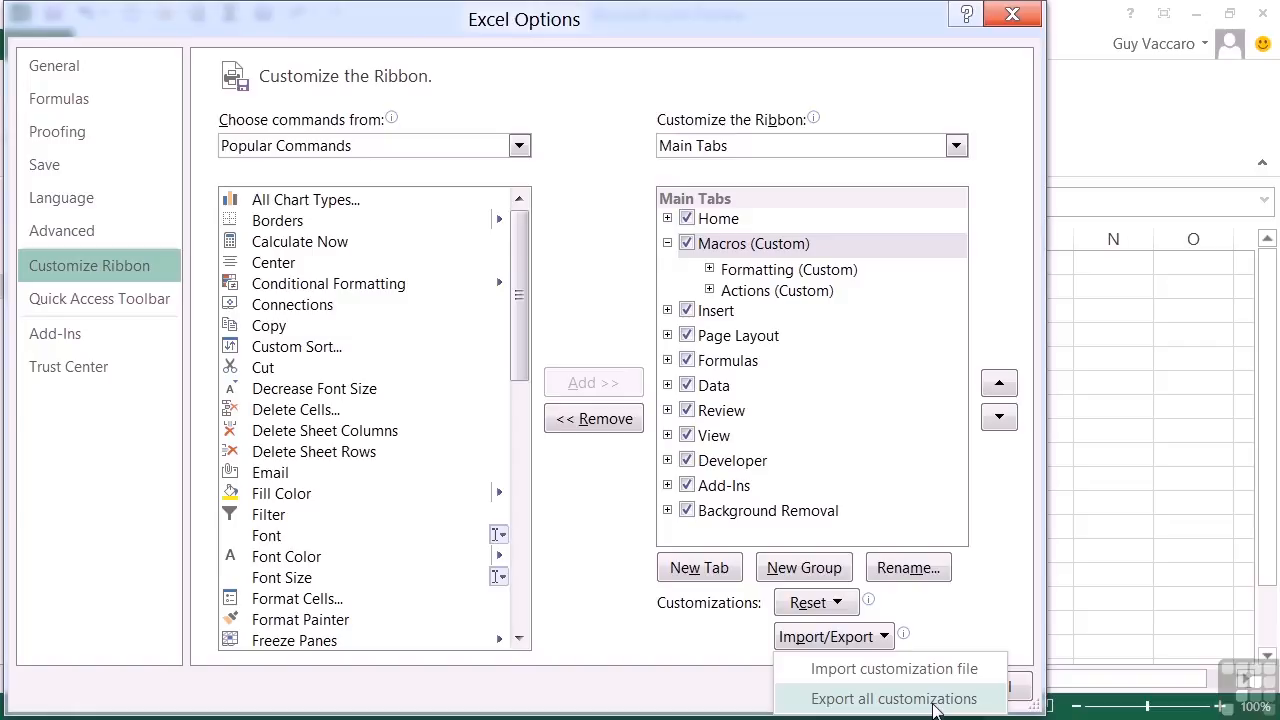
click(935, 699)
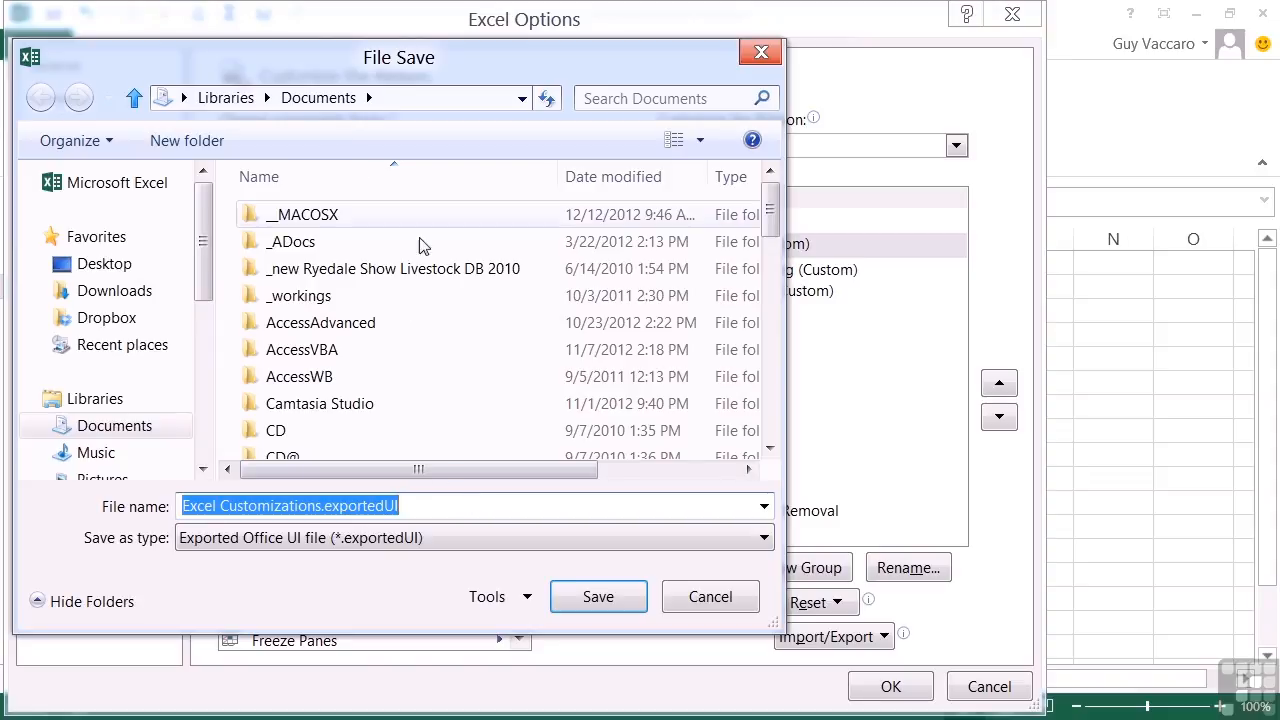
click(322, 508)
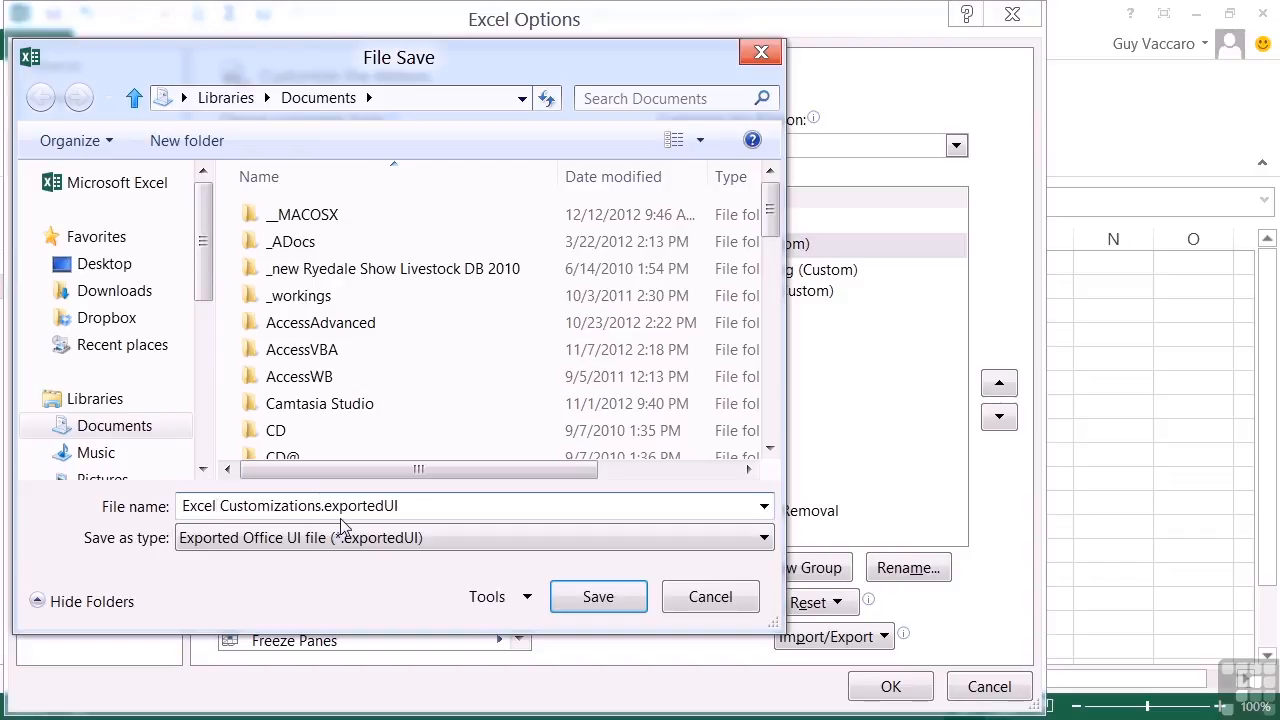
drag(222, 506, 143, 503)
text(Guy)
text(ExcelRi)
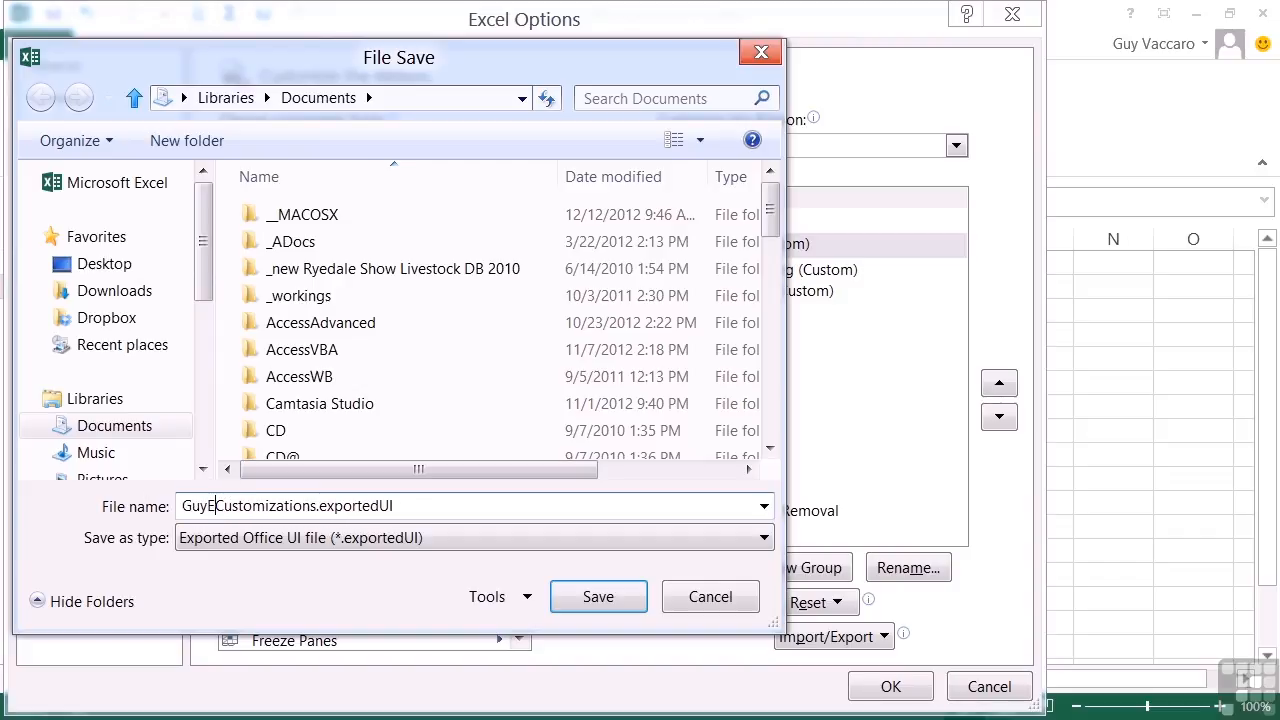
text(bbon)
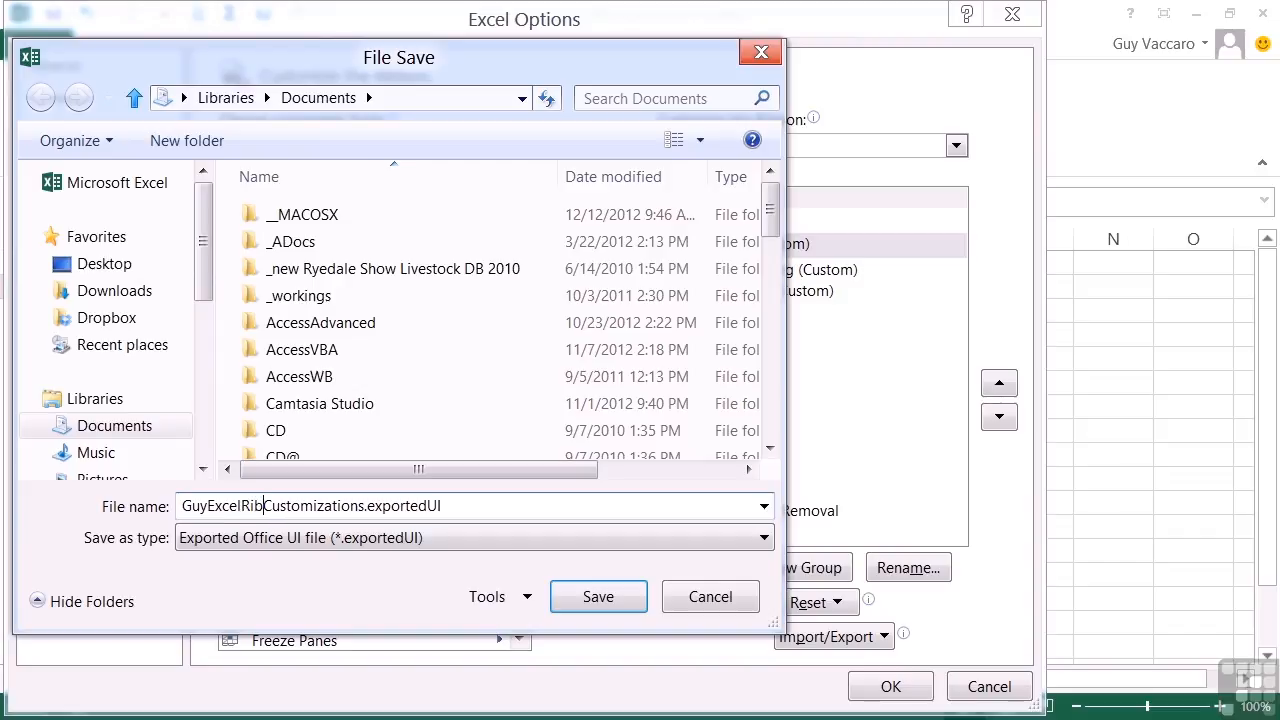
click(567, 605)
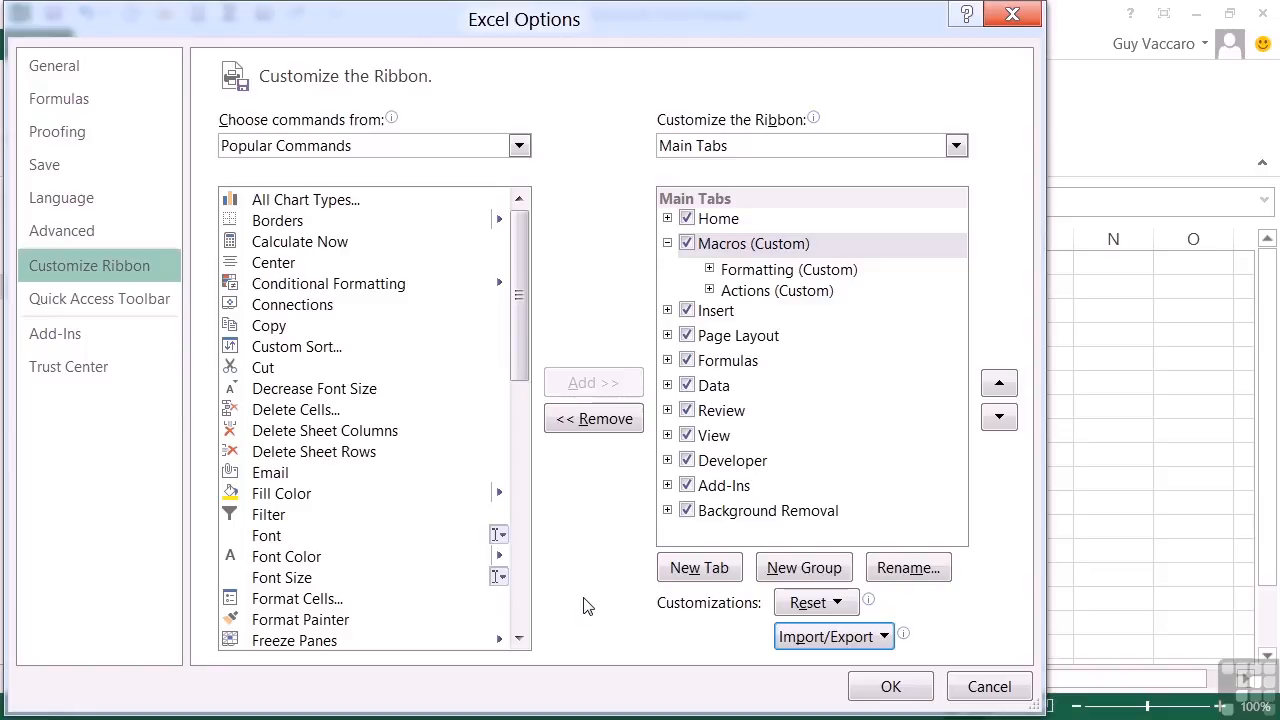
click(877, 636)
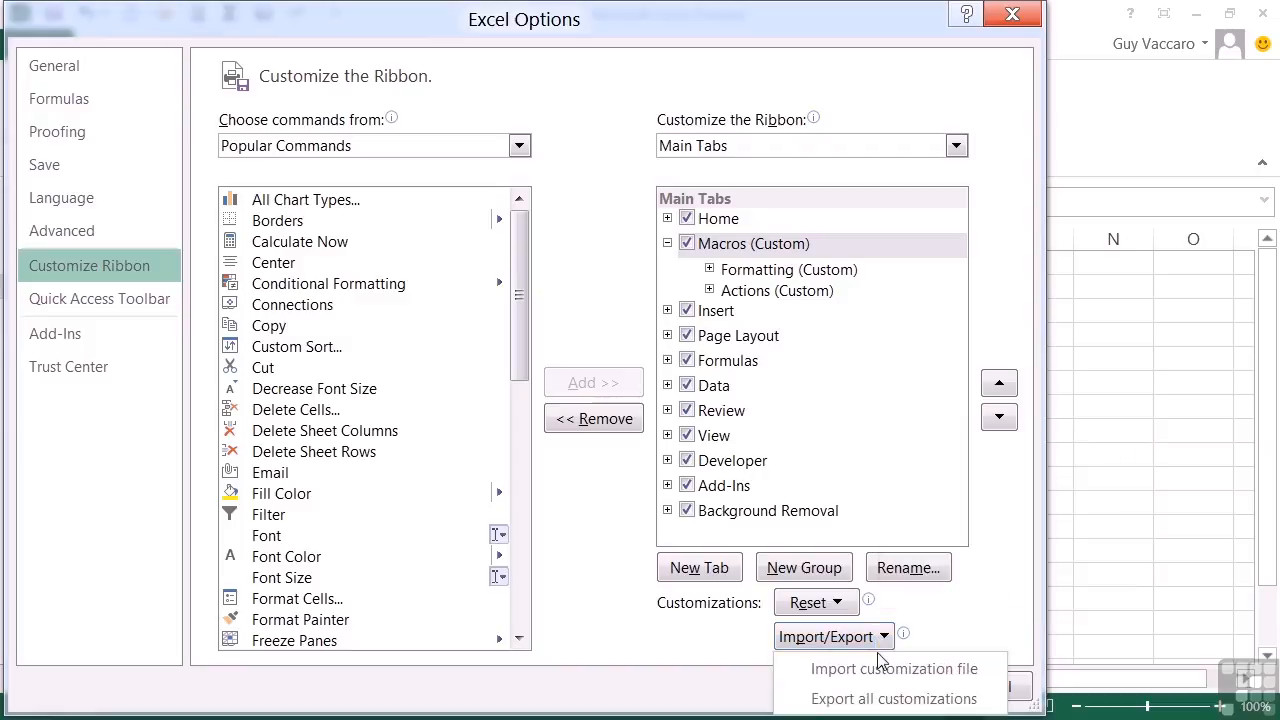
click(880, 668)
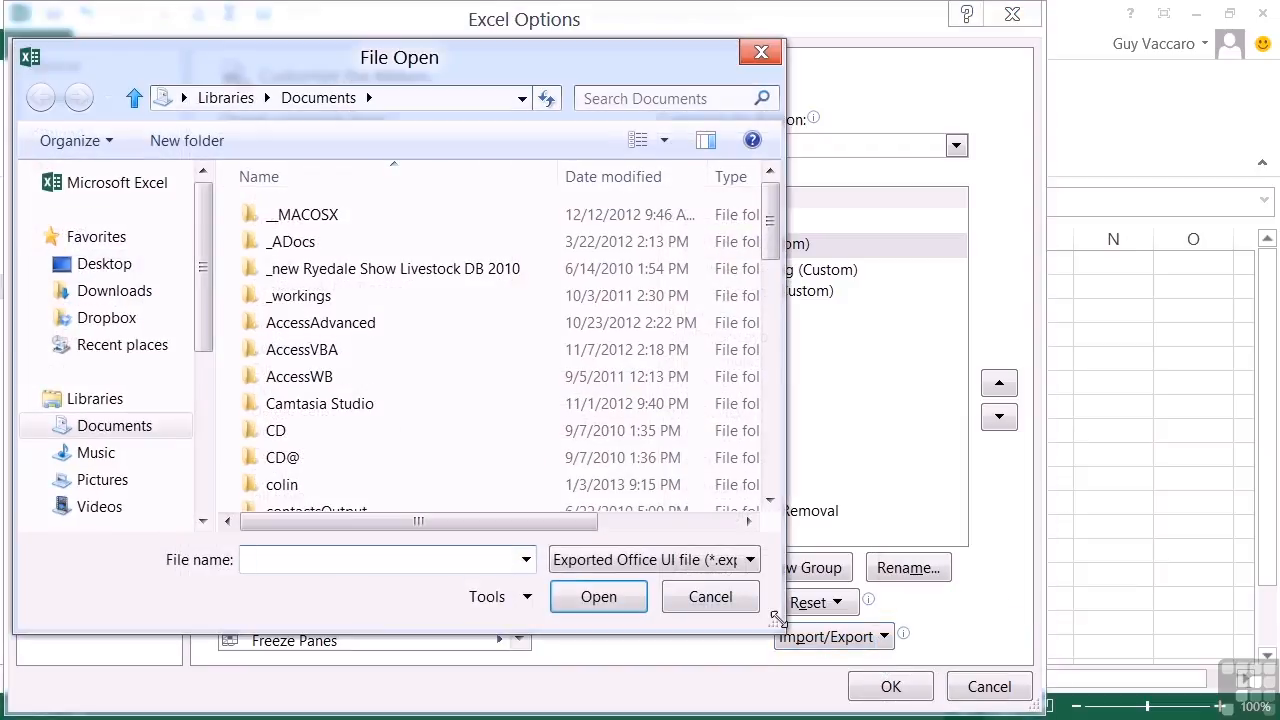
drag(769, 241, 769, 492)
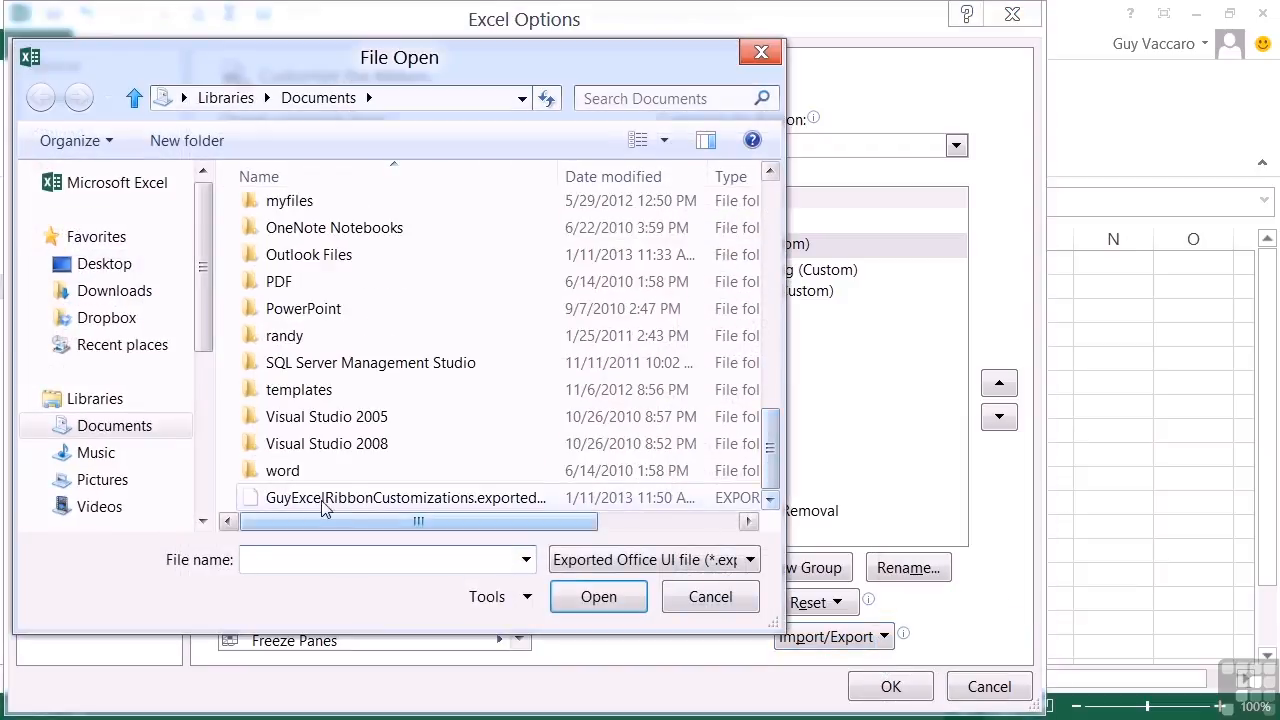
click(371, 505)
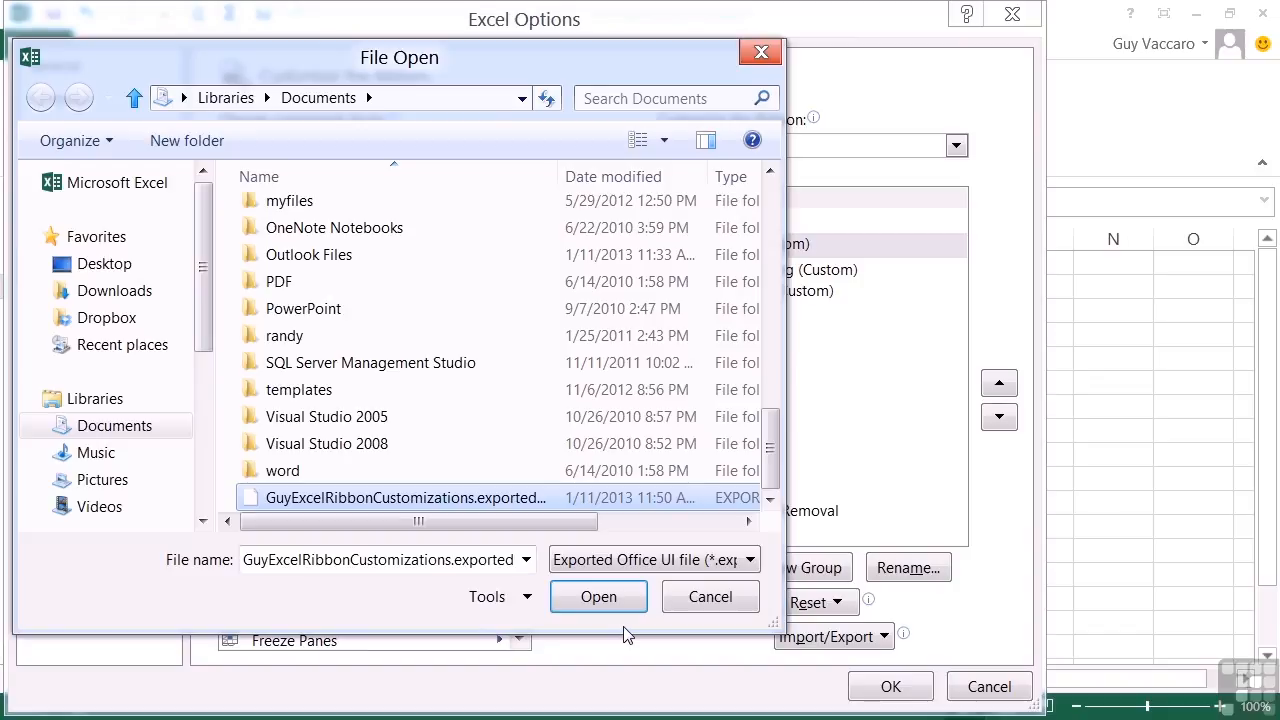
click(686, 600)
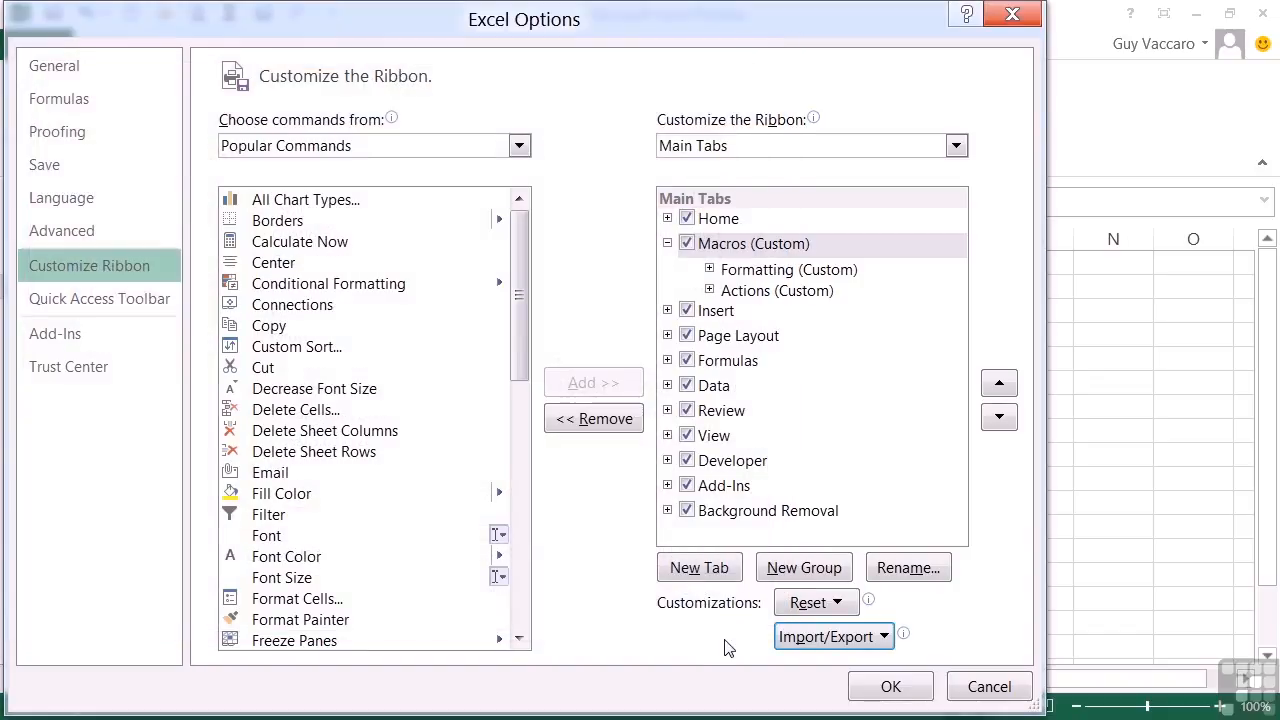